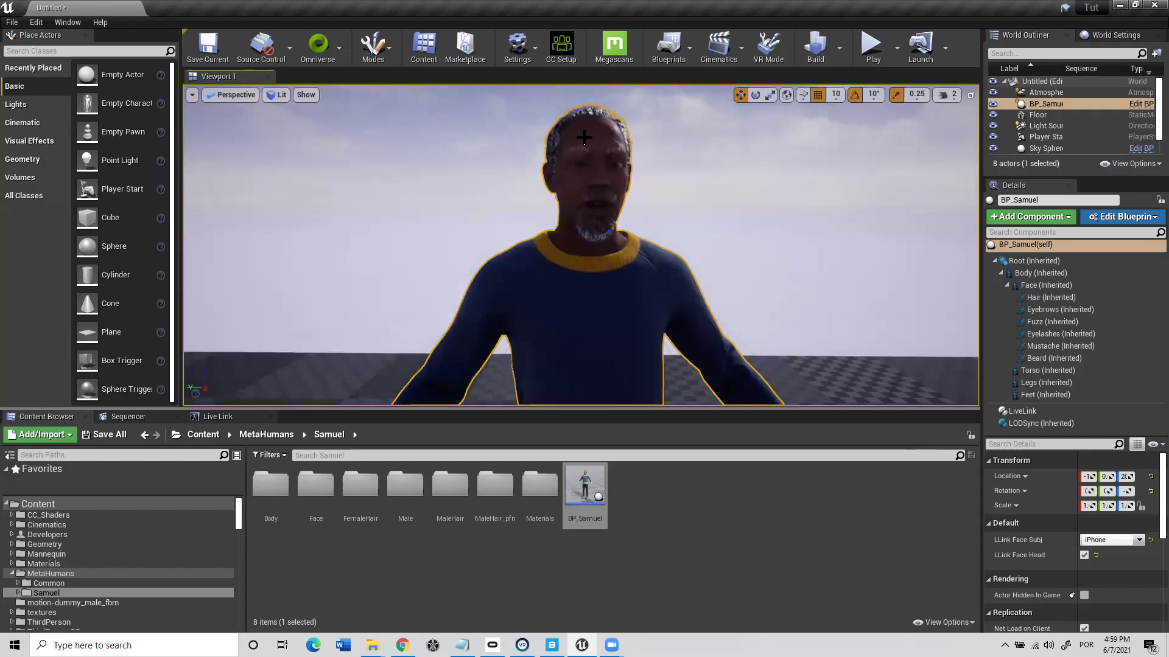
{"action": "left_click", "coordinate": [1027, 247]}
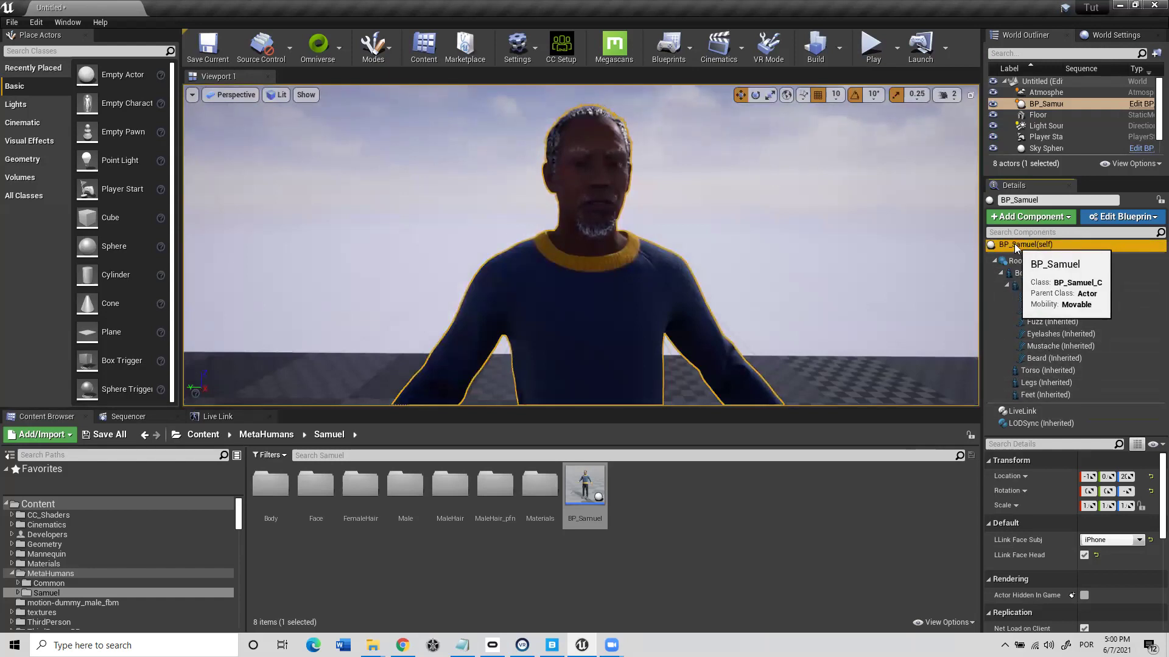
{"action": "key", "text": "F2"}
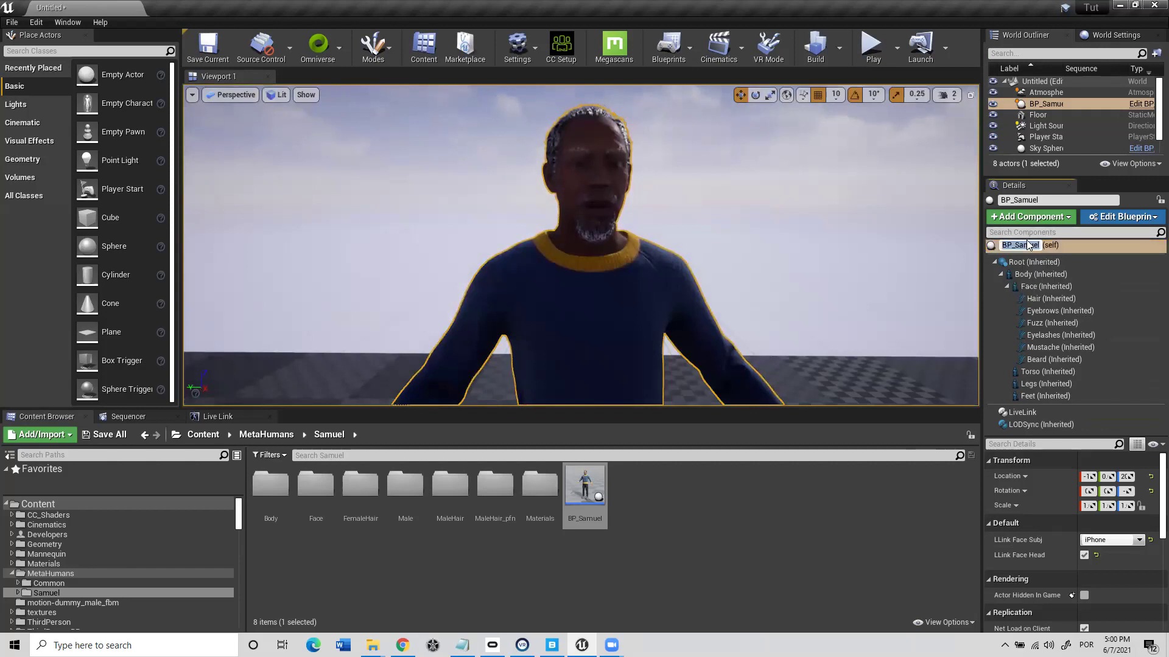
{"action": "key", "text": "Escape"}
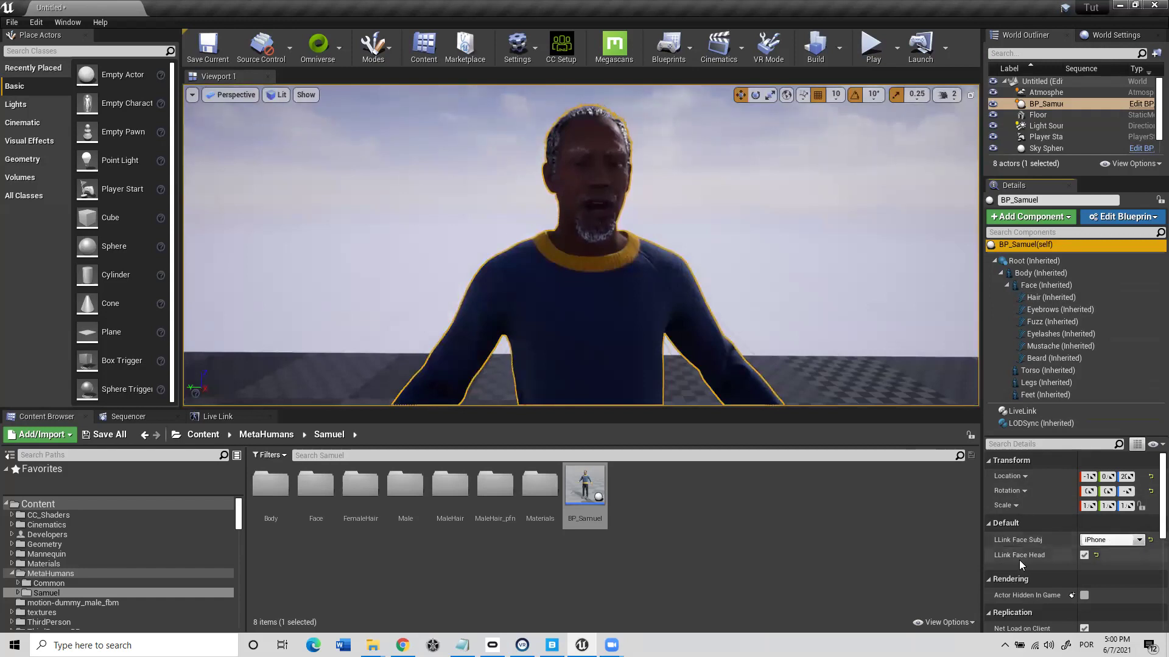
{"action": "left_click", "coordinate": [1084, 555]}
{"action": "left_click", "coordinate": [1084, 555]}
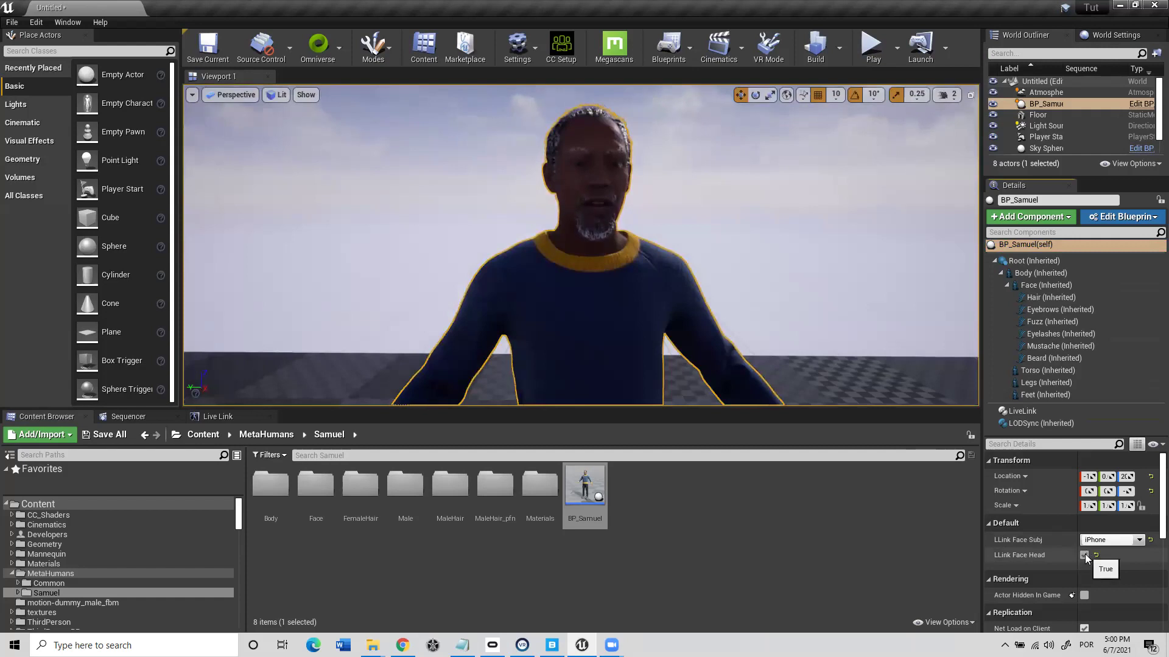
{"action": "left_click", "coordinate": [1084, 555]}
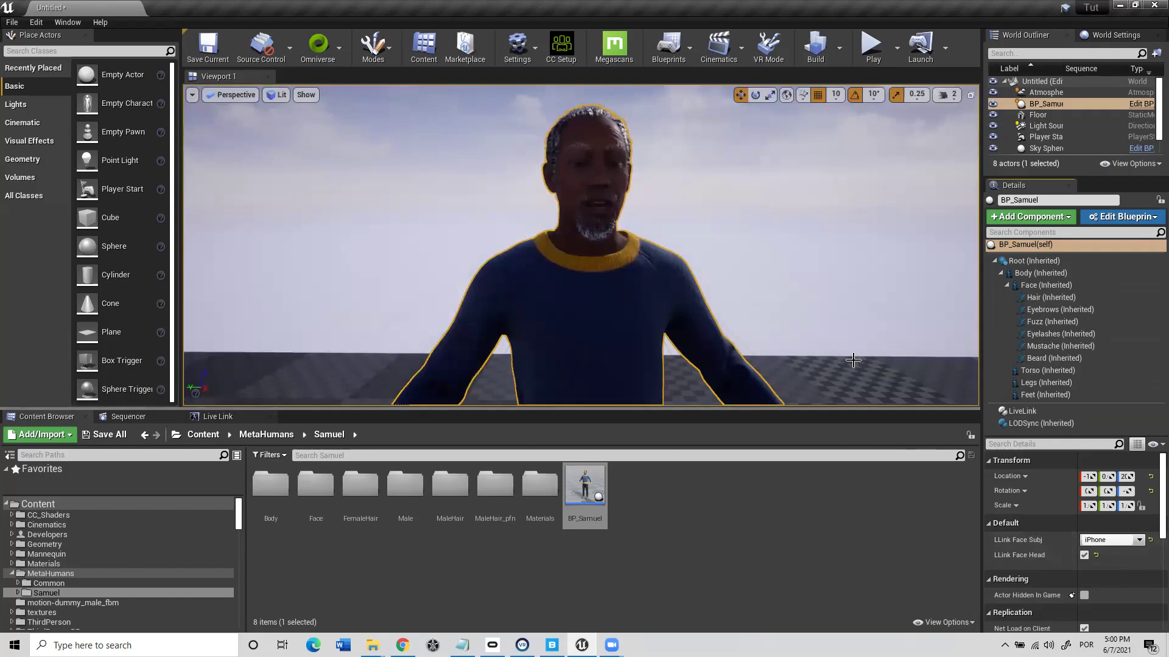
{"action": "left_click", "coordinate": [872, 48]}
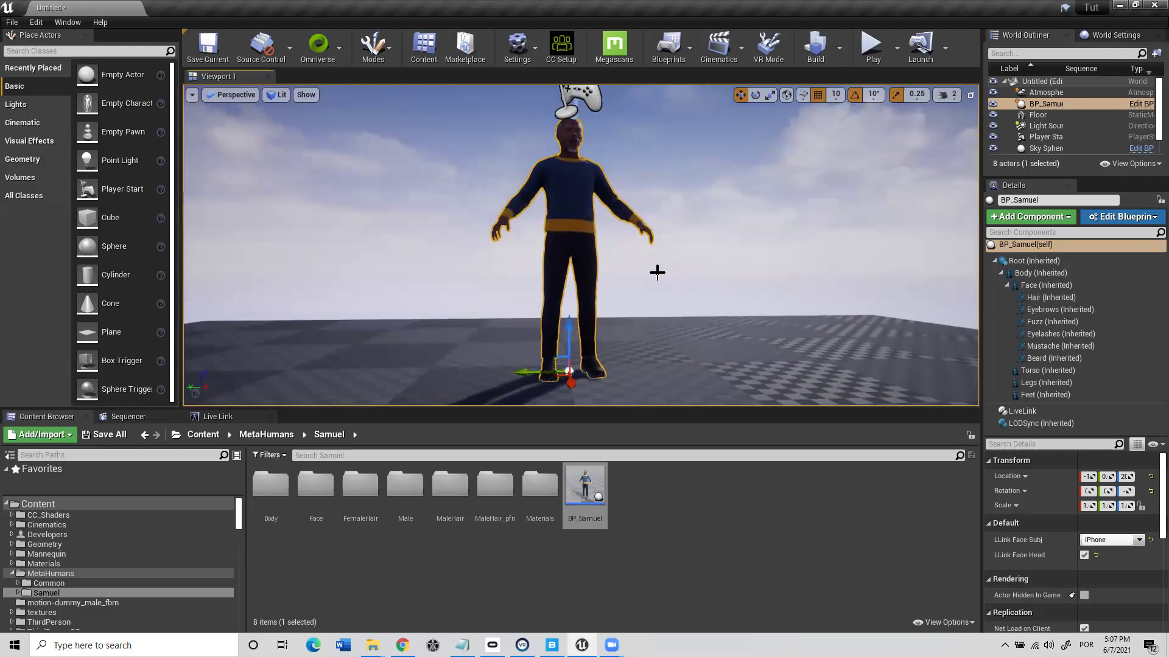
{"action": "scroll", "coordinate": [647, 227], "scroll_direction": "up", "scroll_amount": 4}
{"action": "middle_click_drag", "start_coordinate": [647, 227], "coordinate": [633, 235]}
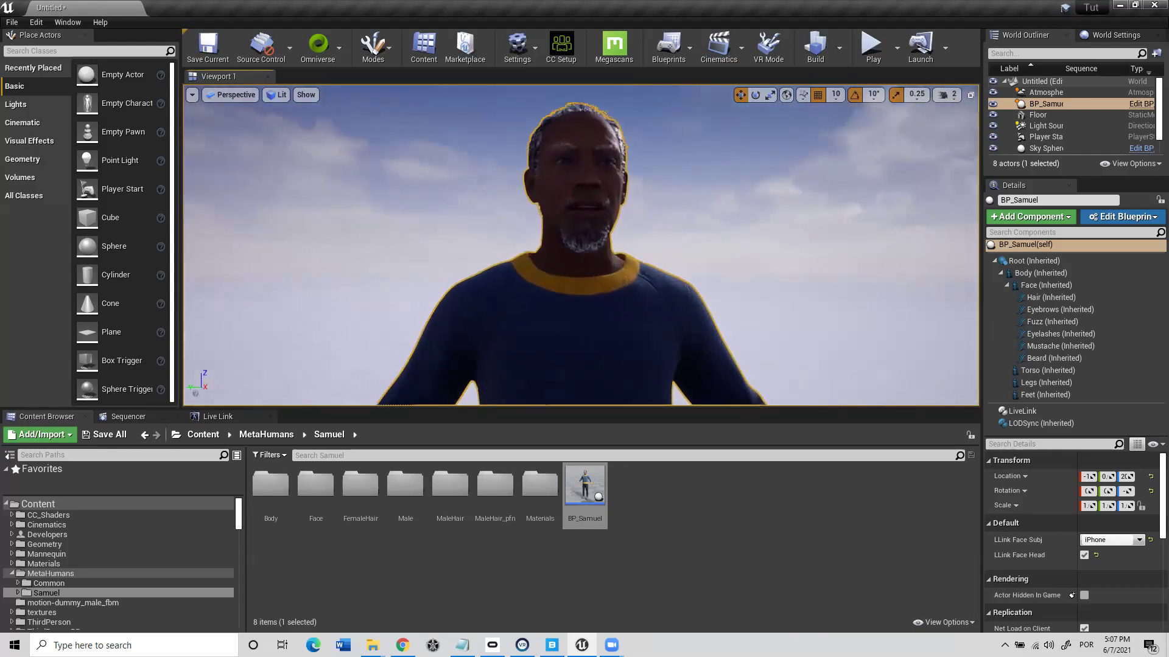
{"action": "scroll", "coordinate": [612, 277], "scroll_direction": "up", "scroll_amount": 2}
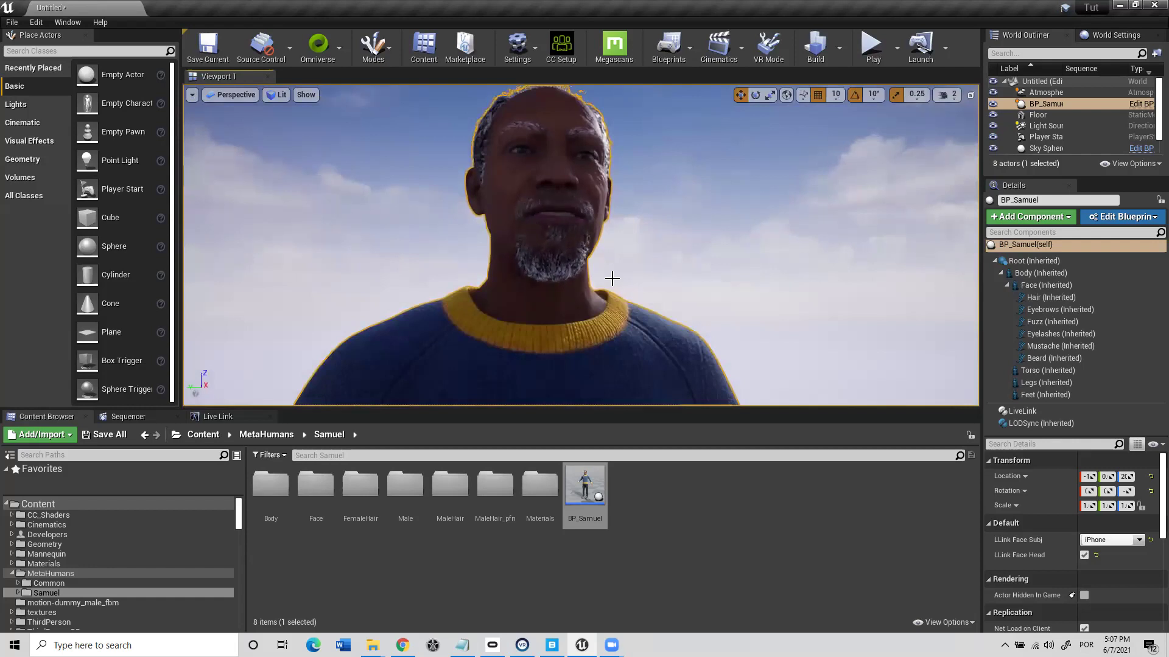
Open Face_AnimBP through BP_Samuel's Face component and its Samuel_FaceMesh skeletal mesh.
{"action": "double_click", "coordinate": [595, 485]}
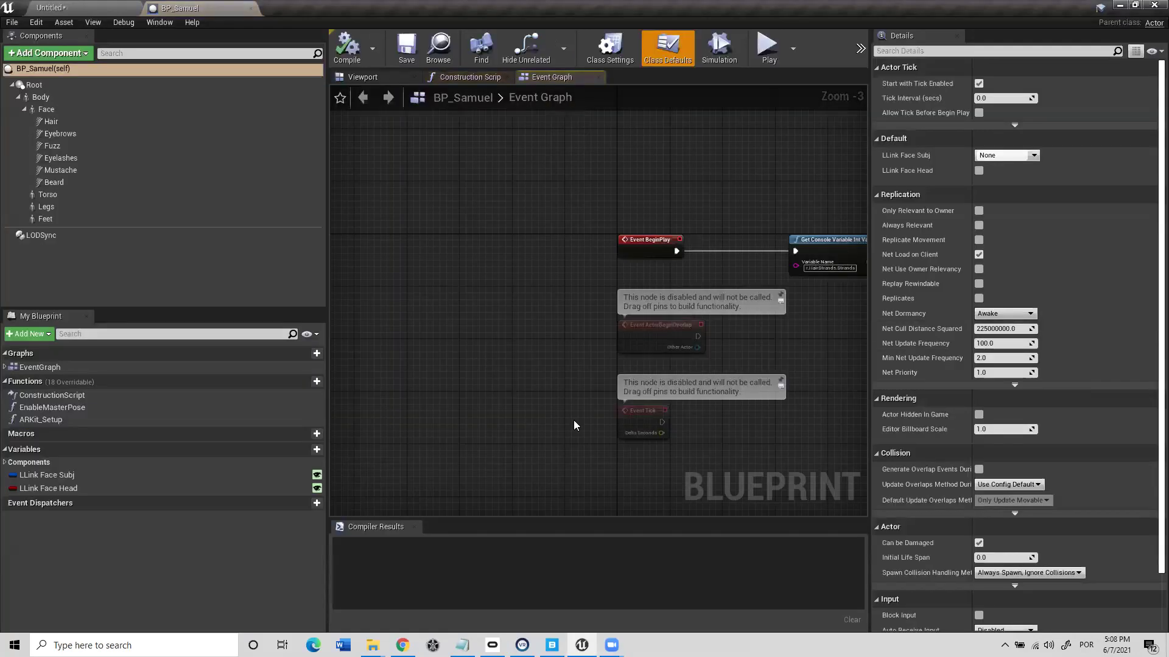
{"action": "left_click", "coordinate": [46, 109]}
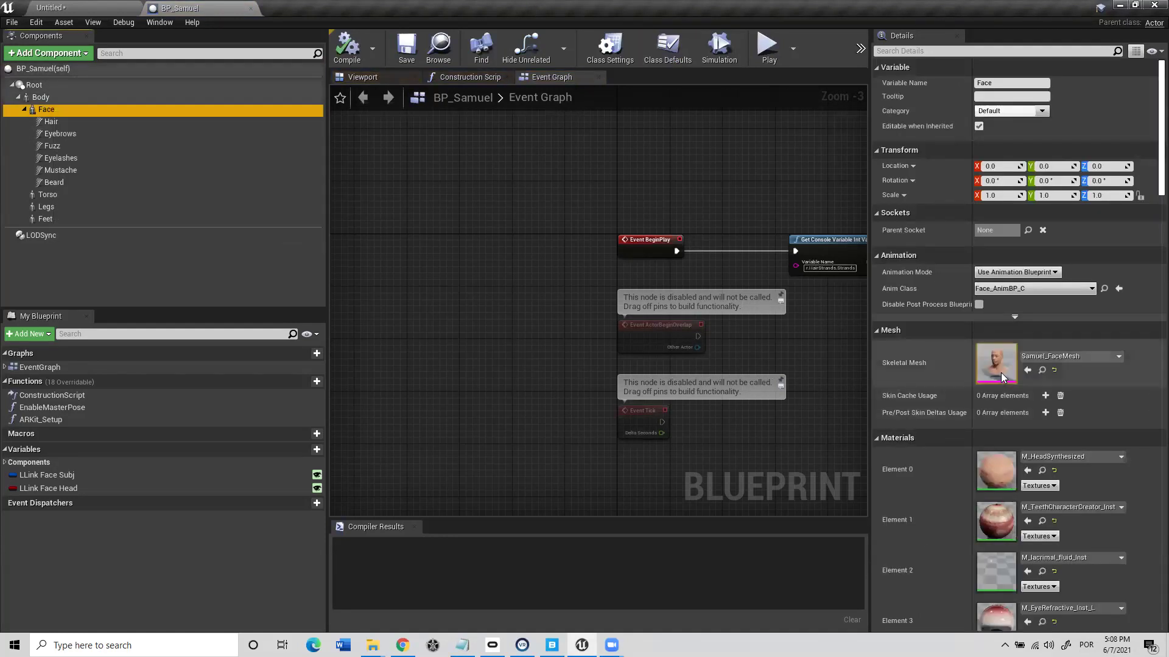
{"action": "double_click", "coordinate": [1001, 373]}
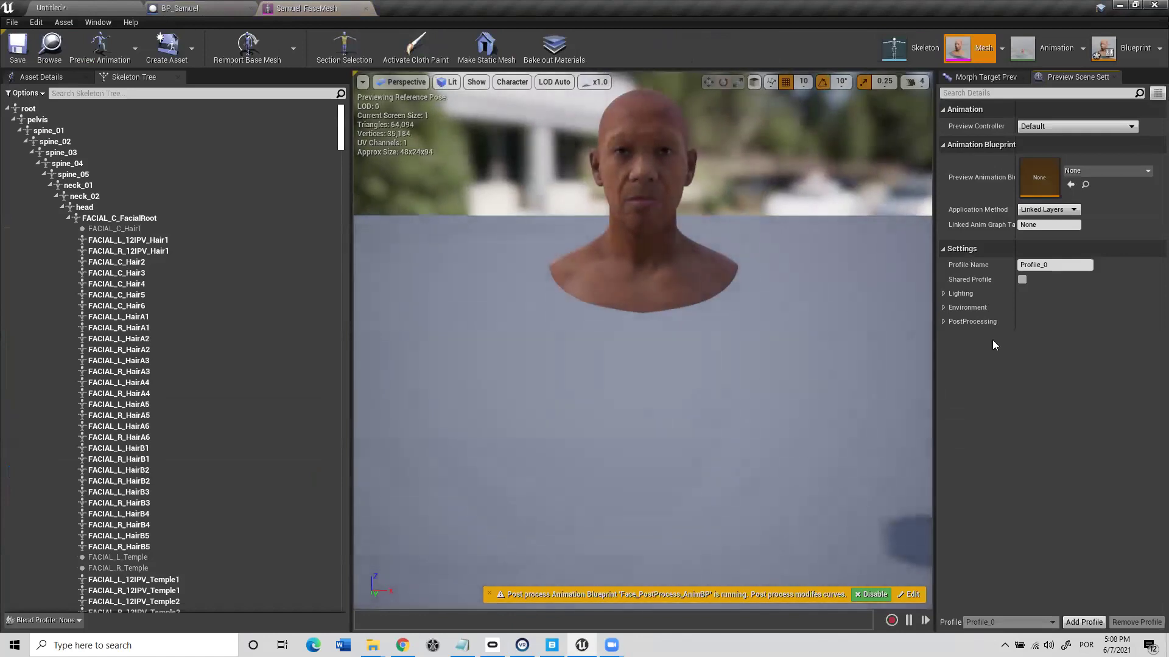
{"action": "left_click", "coordinate": [1107, 52]}
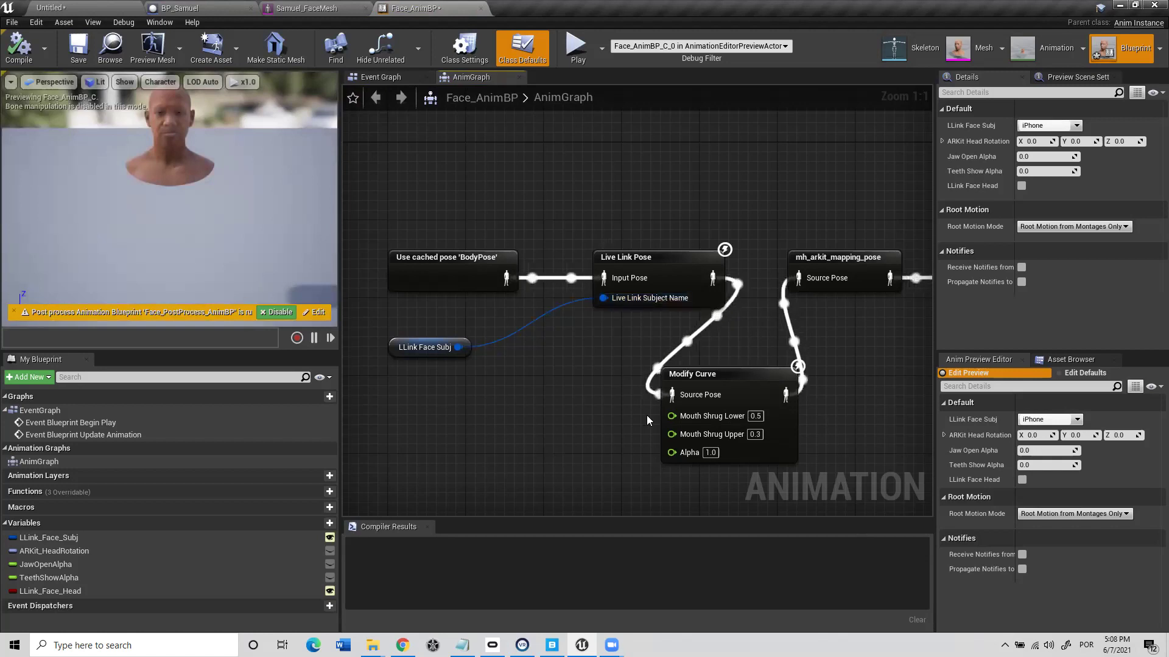
Delete the Modify Curve node, wire Live Link Pose straight into mh_arkit_mapping_pose, and compile.
{"action": "left_click_drag", "start_coordinate": [581, 355], "coordinate": [872, 484]}
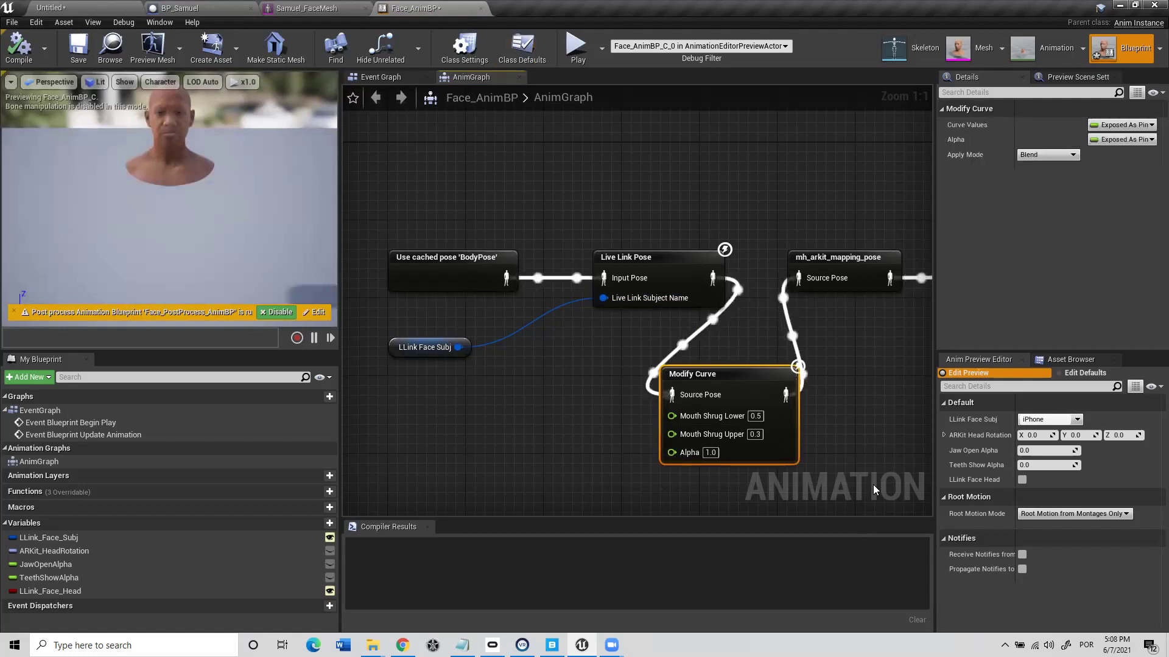
{"action": "key", "text": "Delete"}
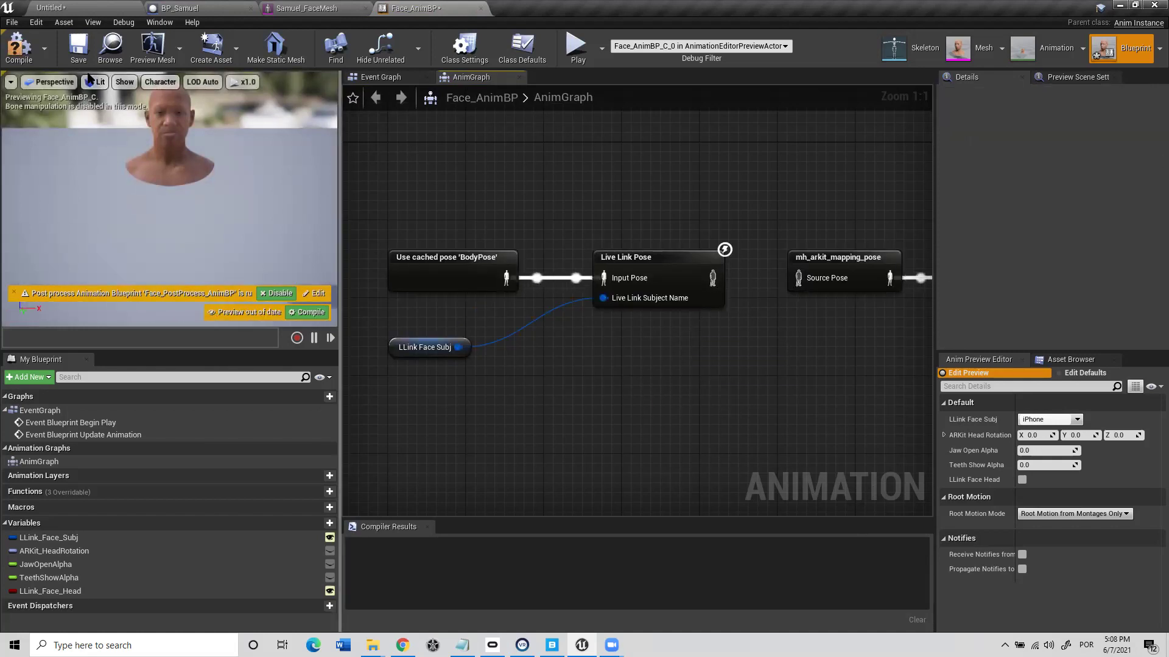
{"action": "left_click_drag", "start_coordinate": [712, 278], "coordinate": [798, 279]}
{"action": "key", "text": "F7"}
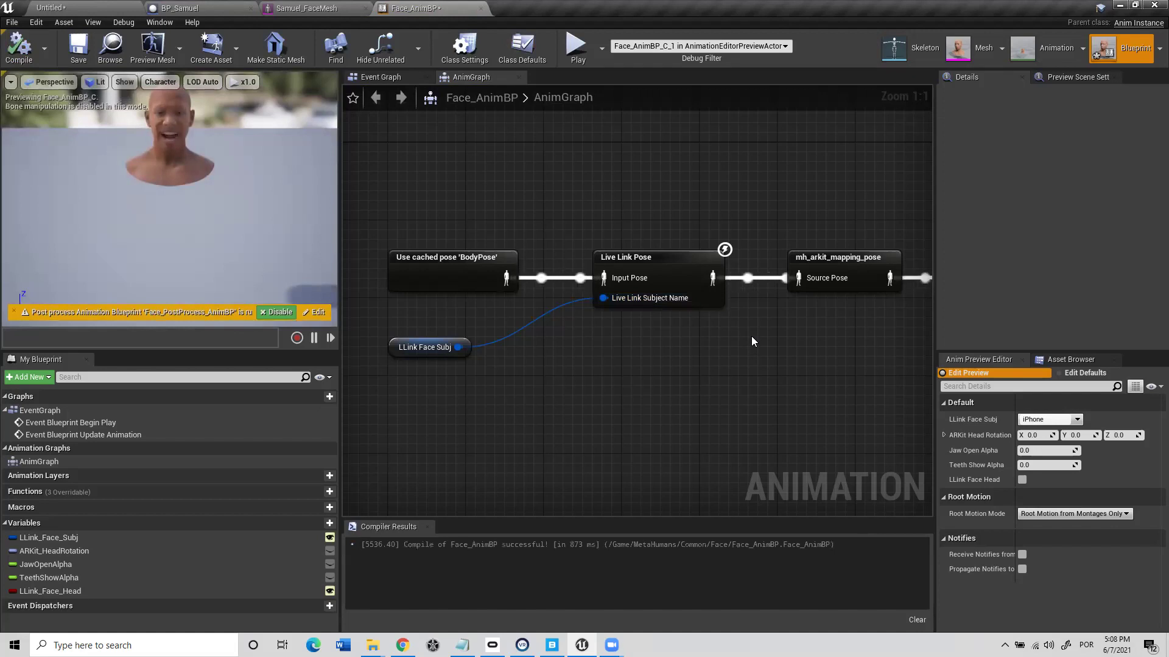
Zoom the preview onto Samuel's face and pull a new wire from Live Link Pose's output.
{"action": "right_click_drag", "start_coordinate": [201, 258], "coordinate": [192, 203]}
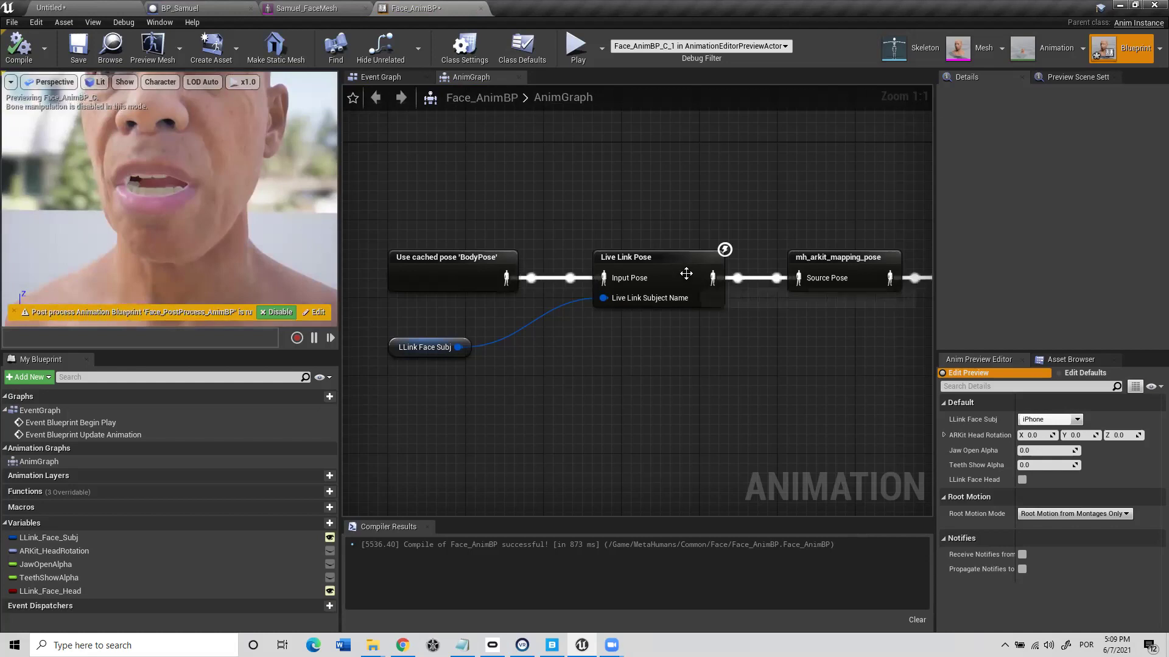
{"action": "left_click_drag", "start_coordinate": [712, 278], "coordinate": [723, 412]}
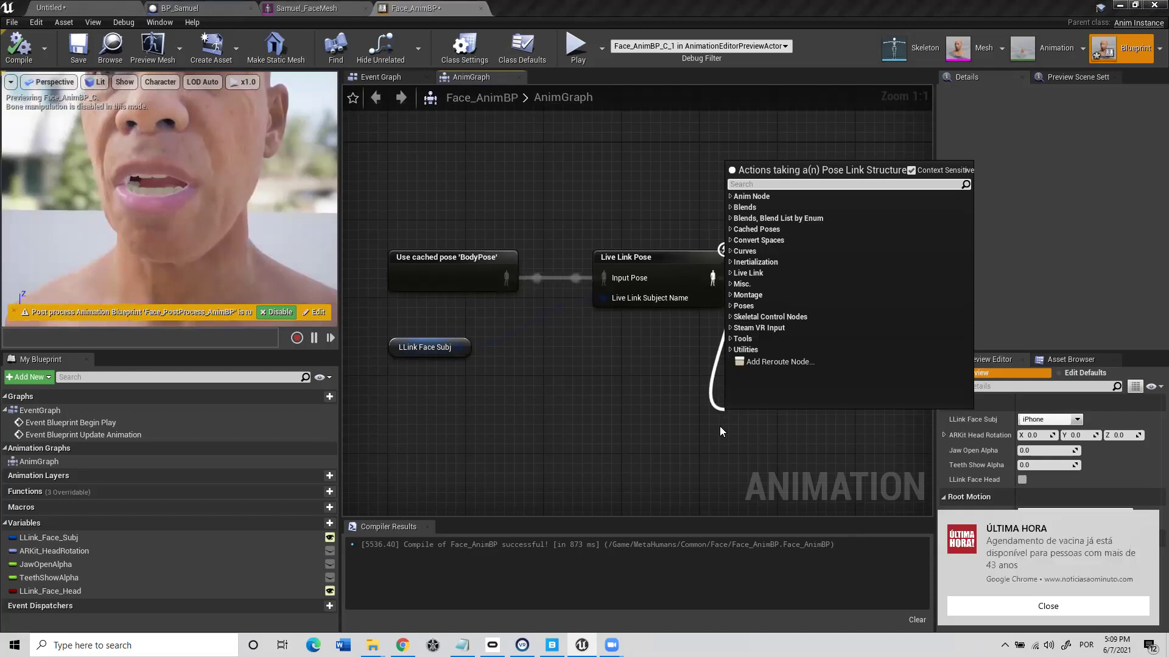
Add a Modify Curve node fed by Live Link Pose's output, placed just below it.
{"action": "left_click", "coordinate": [1149, 523]}
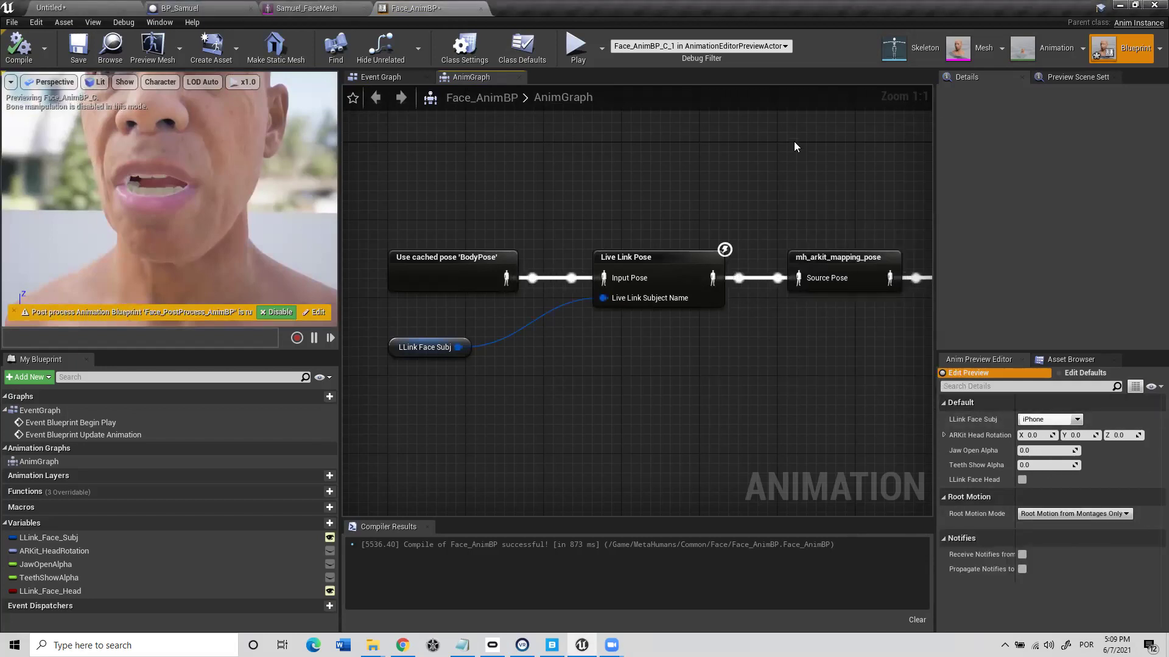
{"action": "left_click_drag", "start_coordinate": [714, 278], "coordinate": [762, 385]}
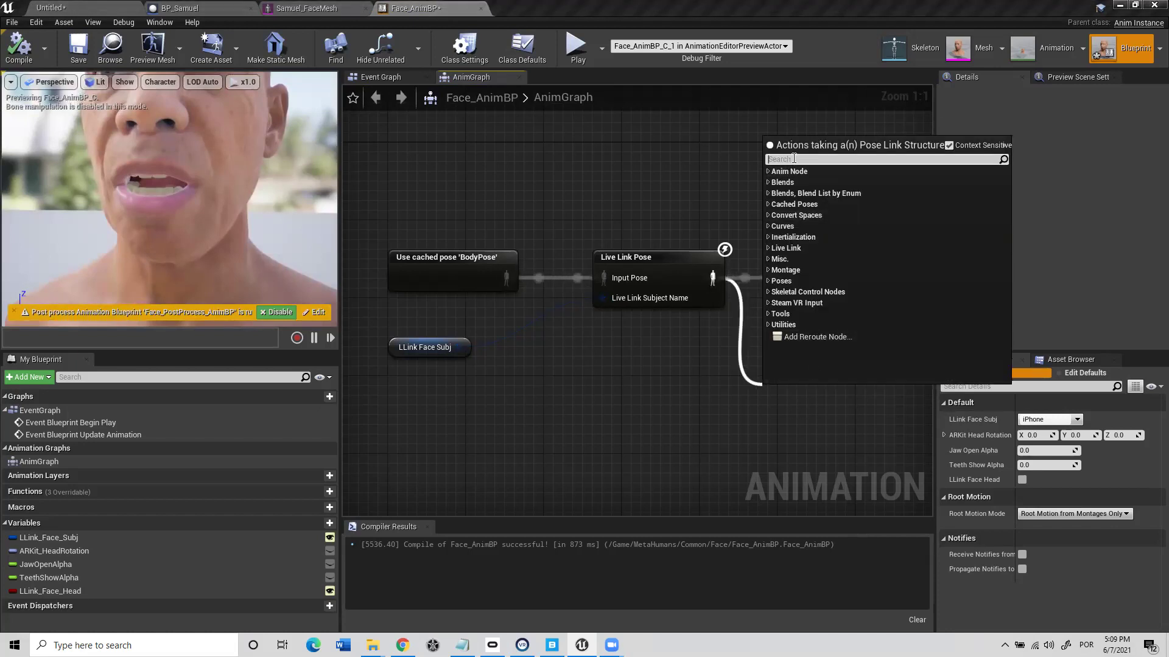
{"action": "type", "text": "curve"}
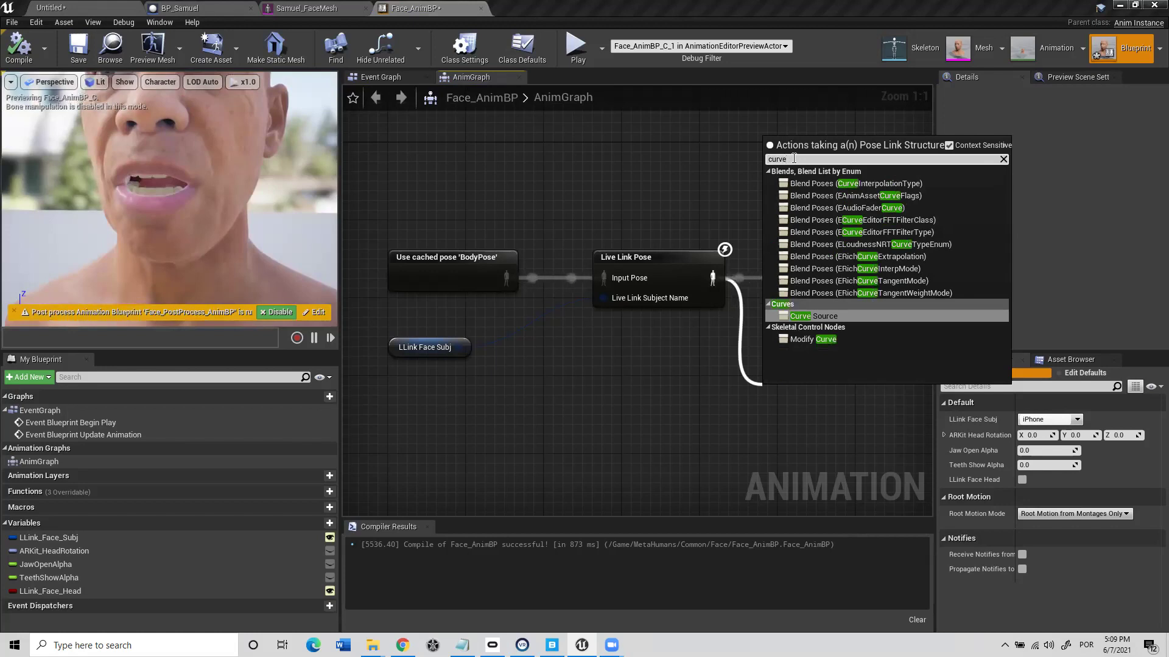
{"action": "left_click", "coordinate": [812, 342]}
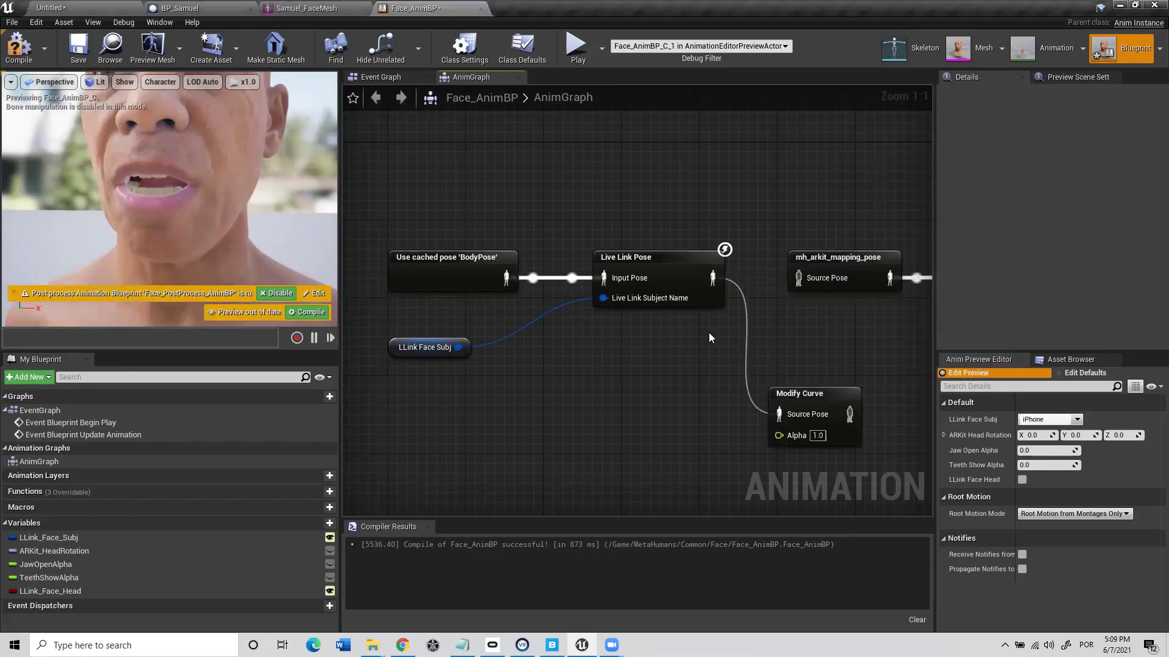
{"action": "left_click_drag", "start_coordinate": [810, 394], "coordinate": [729, 374]}
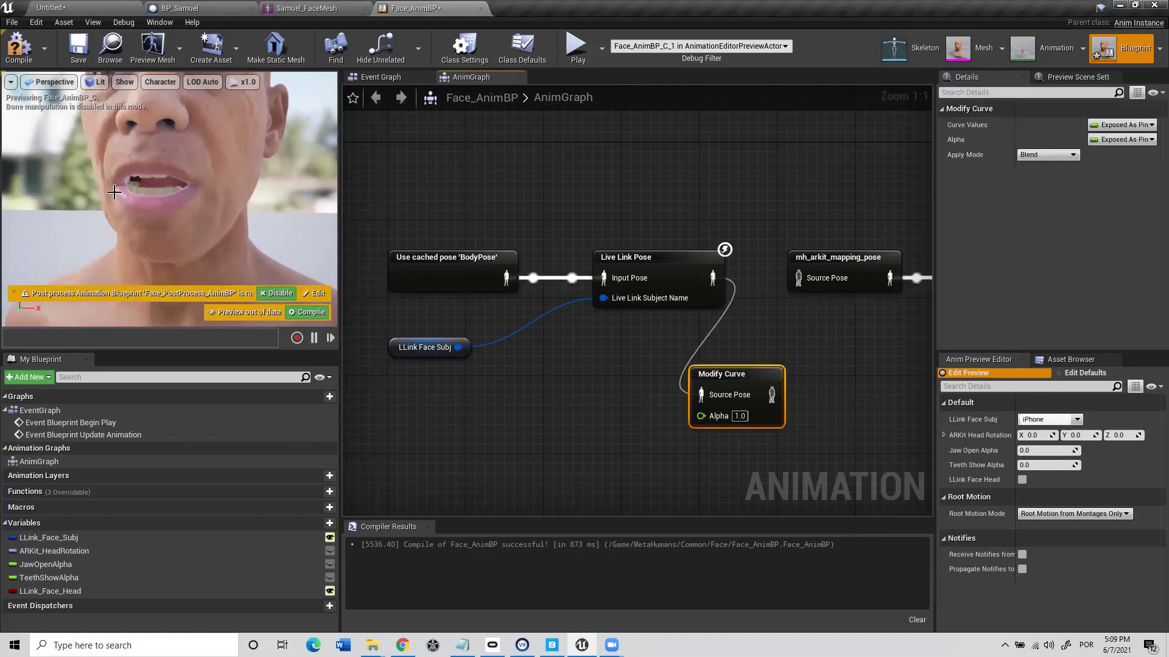
{"action": "left_click_drag", "start_coordinate": [719, 369], "coordinate": [728, 353]}
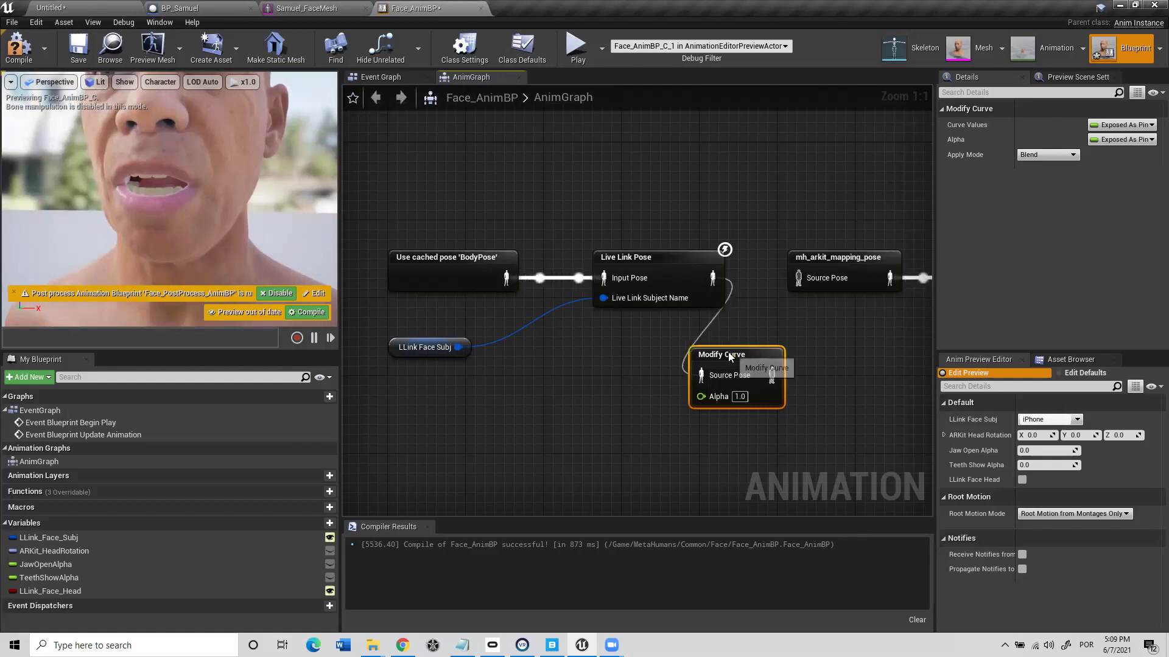
Add a MouthShrugLower curve pin to the Modify Curve node from its Add Curve Pin list.
{"action": "right_click", "coordinate": [771, 376]}
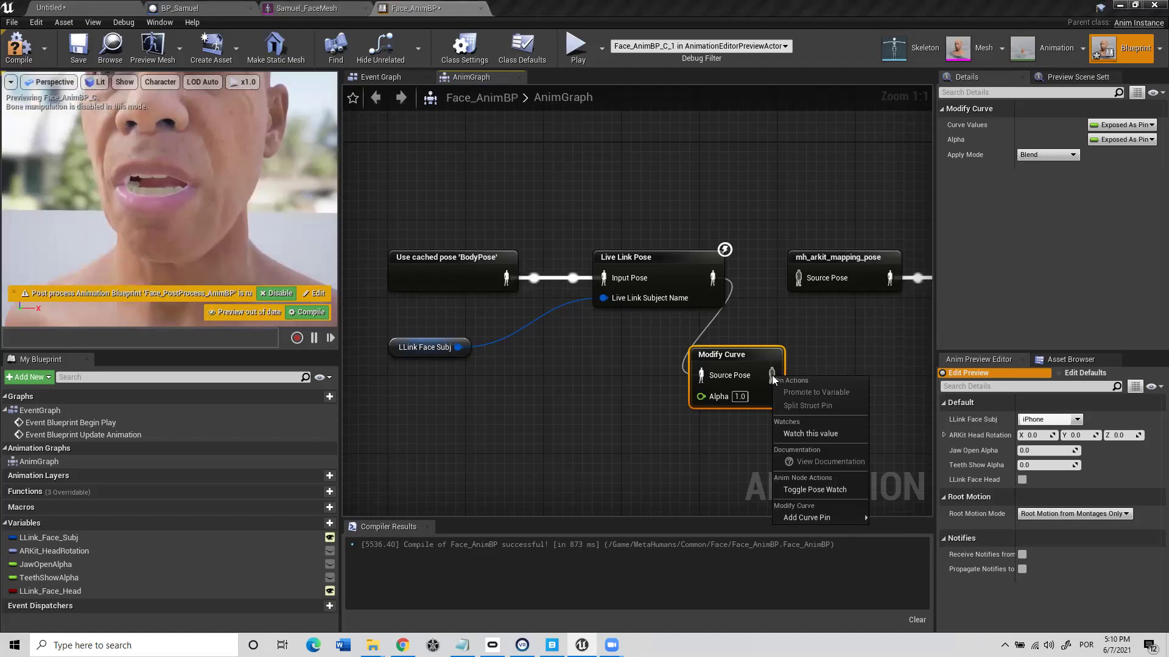
{"action": "mouse_move", "coordinate": [815, 517]}
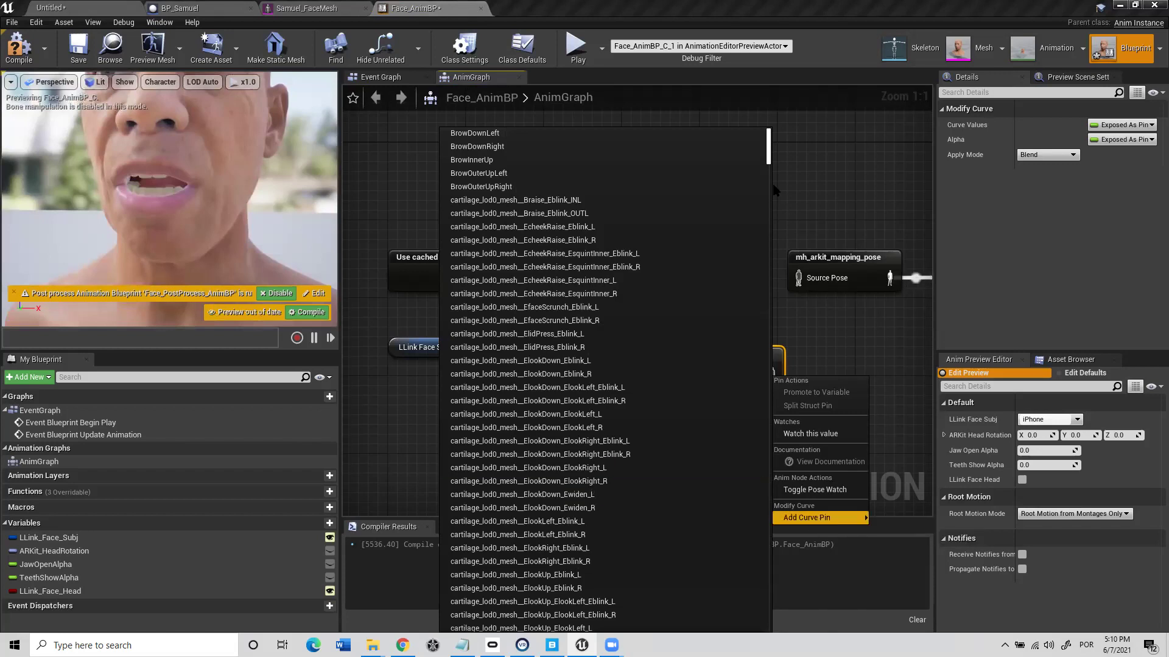
{"action": "left_click_drag", "start_coordinate": [769, 163], "coordinate": [750, 610]}
{"action": "scroll", "coordinate": [750, 610], "scroll_direction": "down", "scroll_amount": 2}
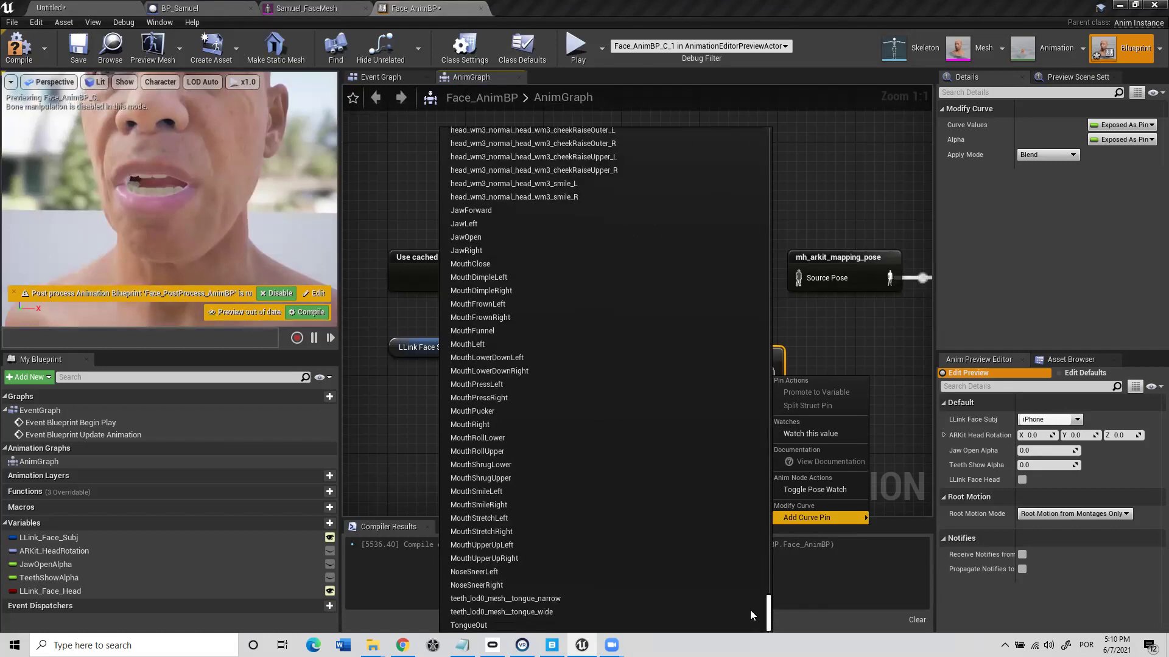
{"action": "left_click", "coordinate": [575, 463]}
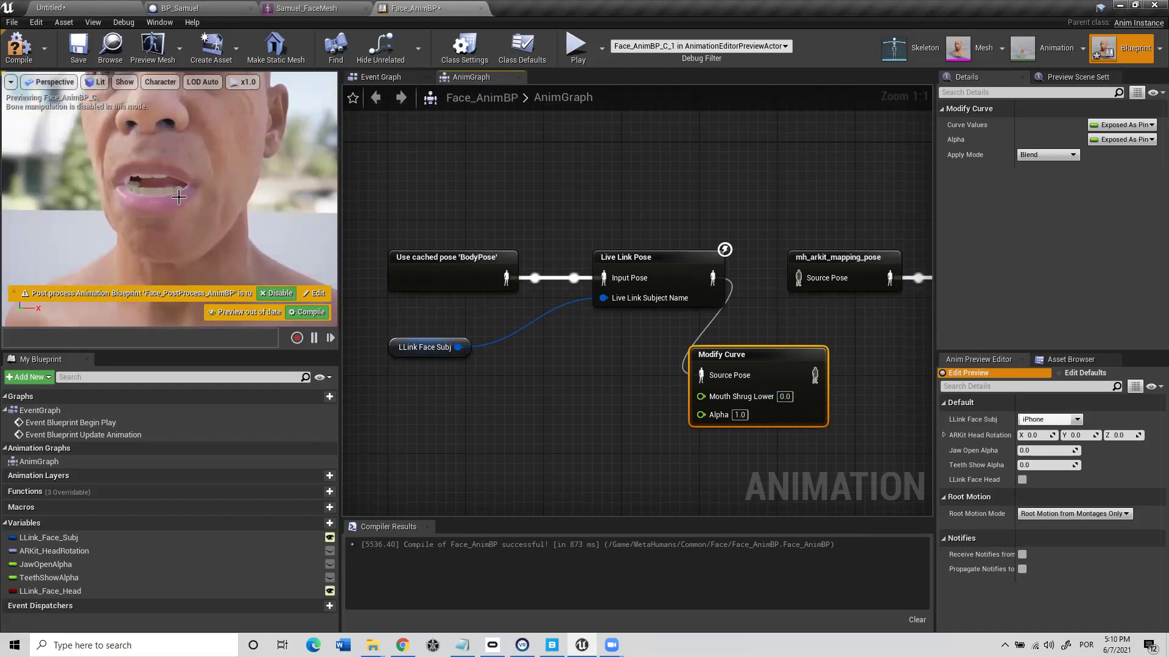
Set Mouth Shrug Lower to 0.5, wire Modify Curve into mh_arkit_mapping_pose Source Pose, and compile.
{"action": "left_click", "coordinate": [784, 396]}
{"action": "type", "text": ".5"}
{"action": "key", "text": "Return"}
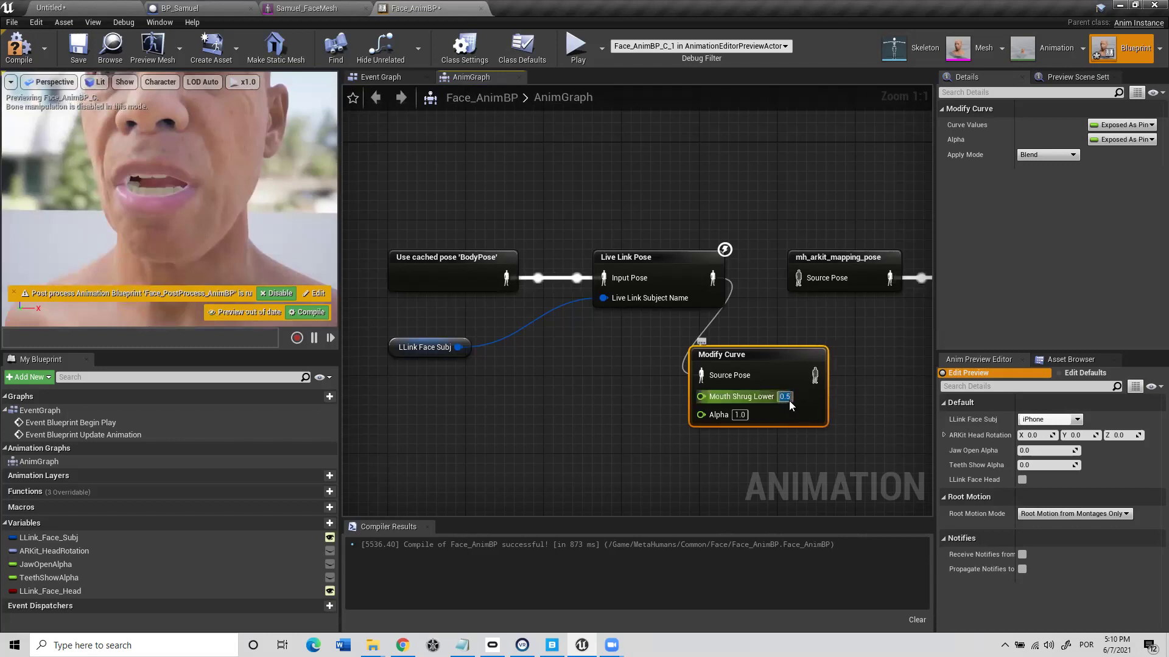
{"action": "left_click_drag", "start_coordinate": [815, 375], "coordinate": [800, 282]}
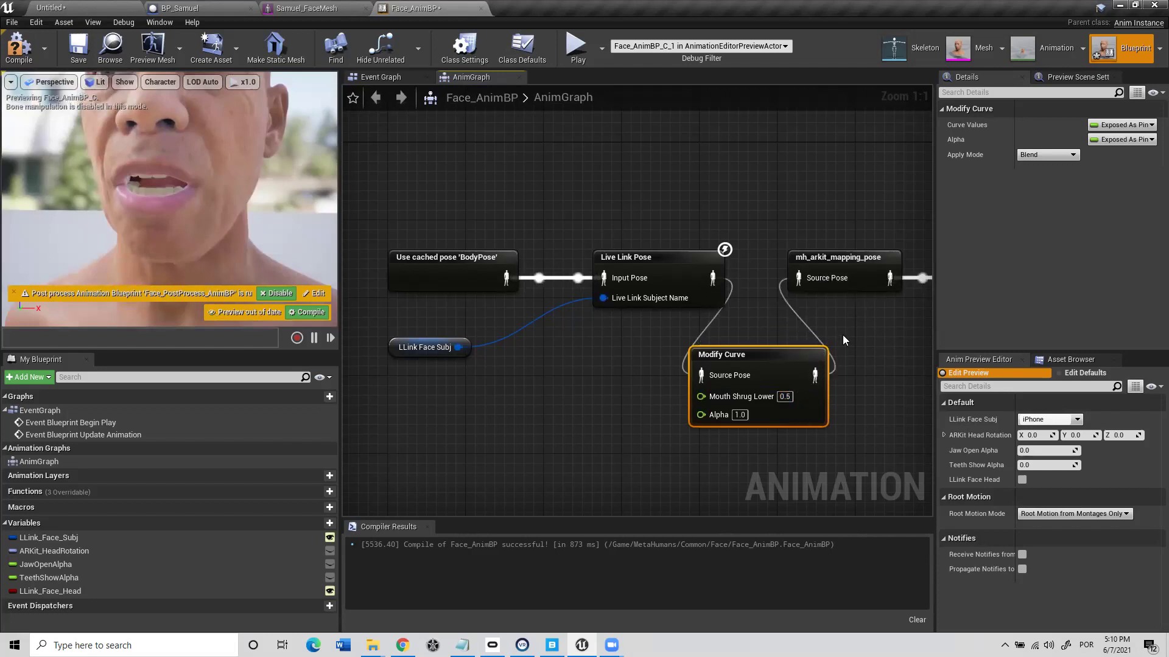
{"action": "left_click", "coordinate": [19, 48]}
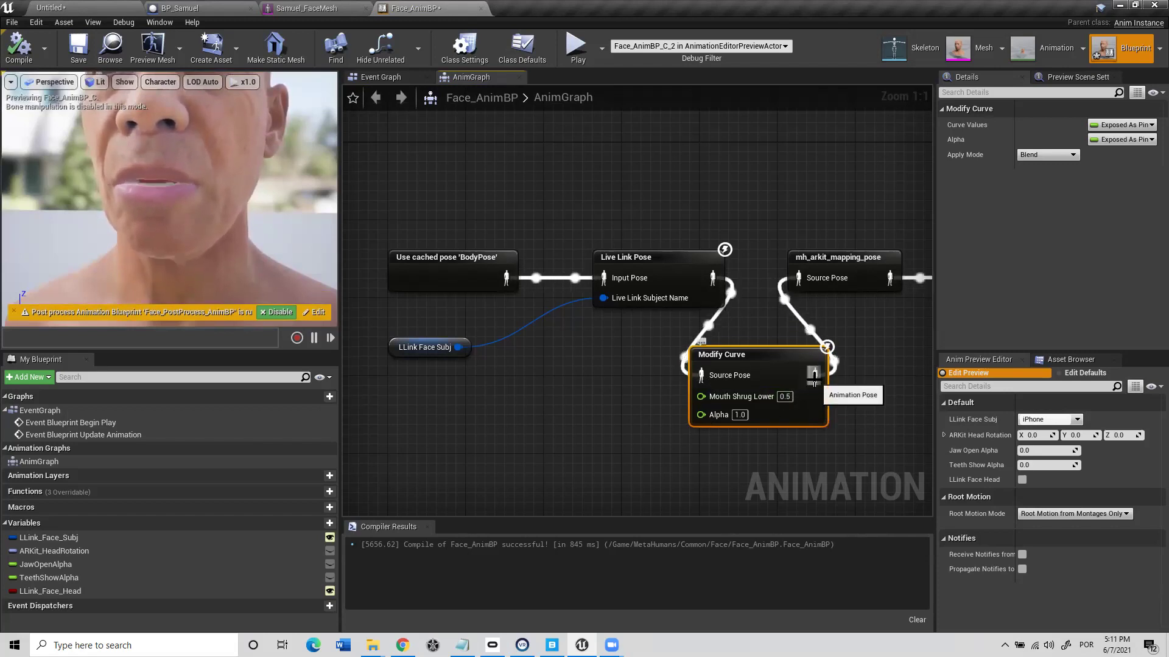
Change Mouth Shrug Lower on the Modify Curve node to 0.3 and recompile Face_AnimBP.
{"action": "right_click", "coordinate": [814, 382]}
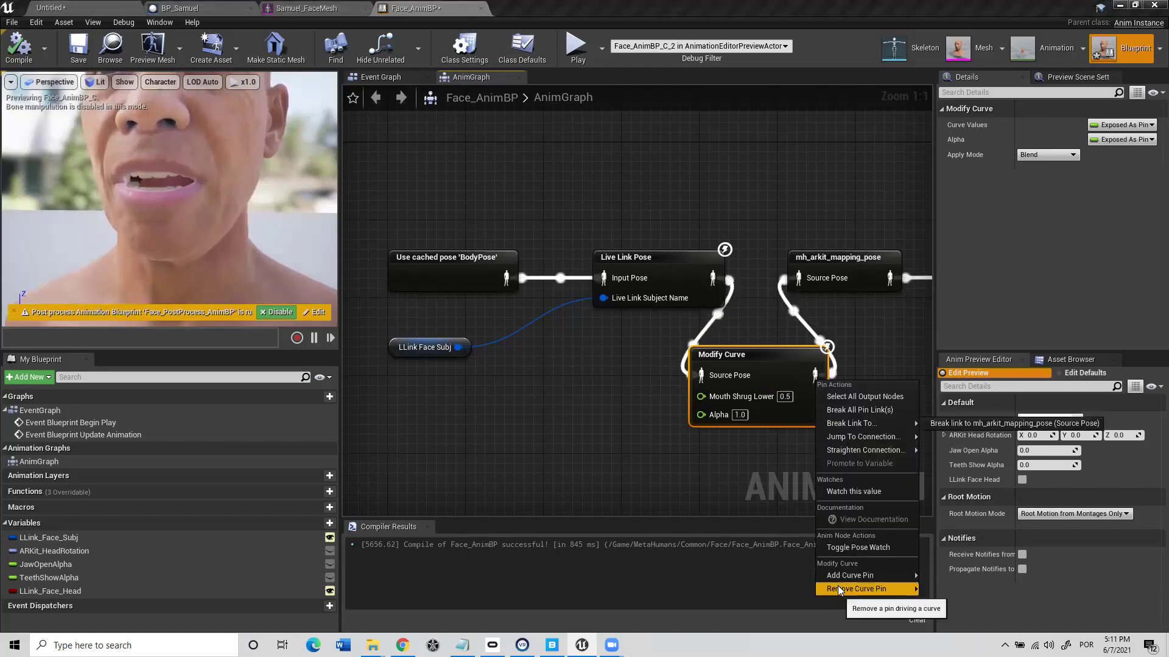
{"action": "mouse_move", "coordinate": [843, 577]}
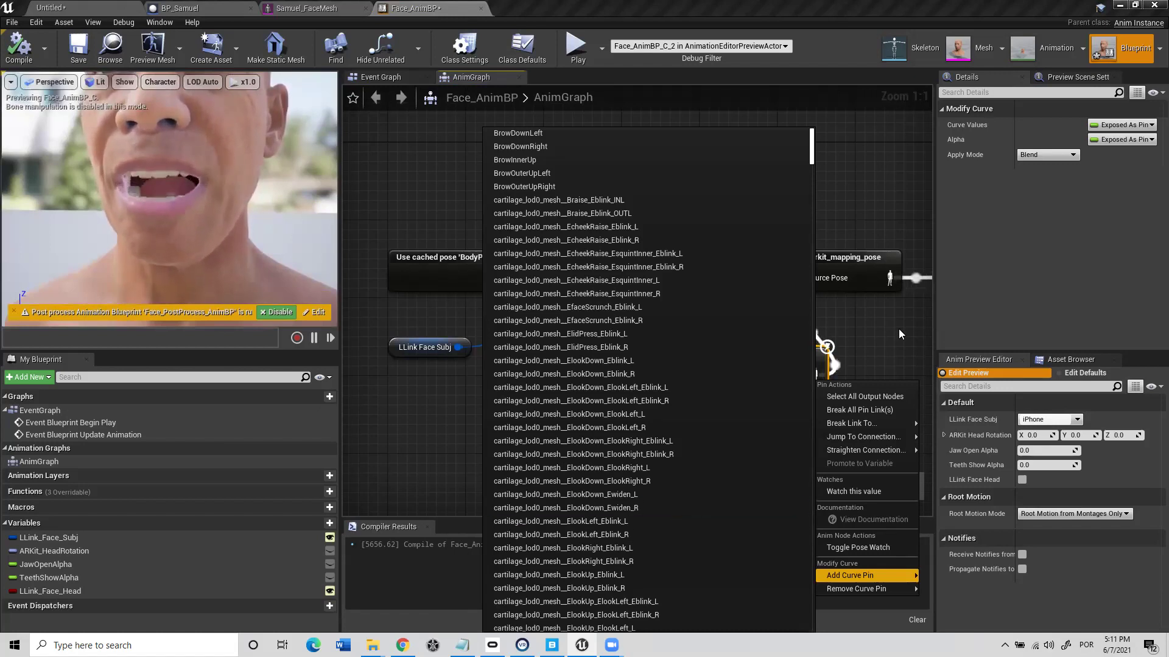
{"action": "left_click", "coordinate": [849, 332]}
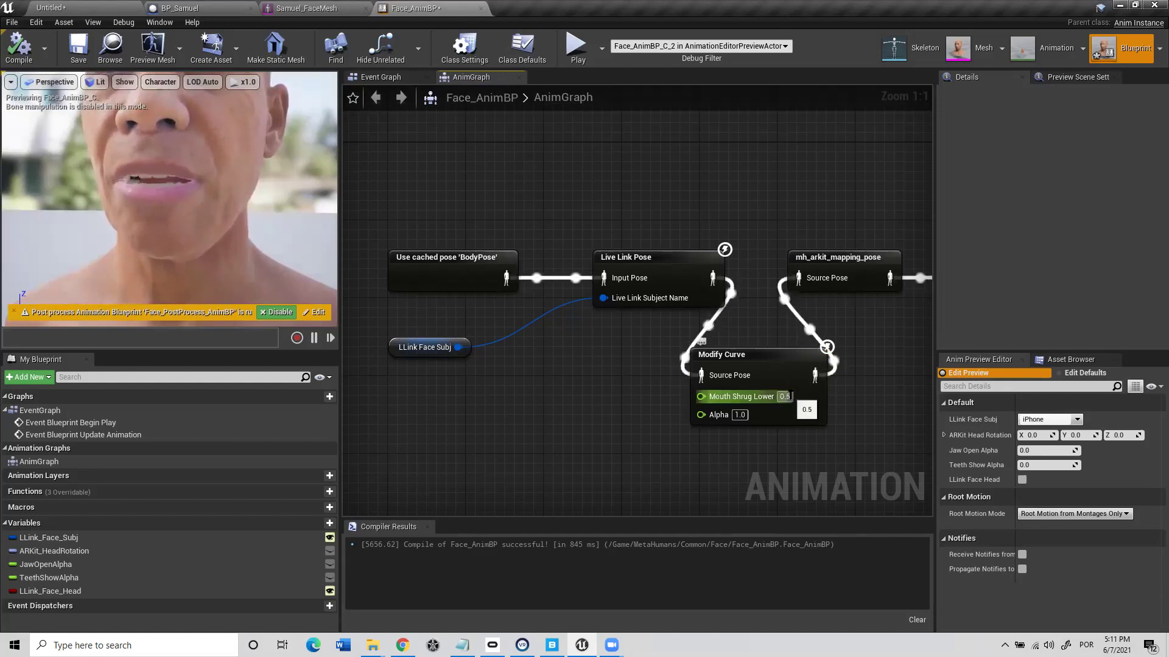
{"action": "left_click", "coordinate": [785, 398]}
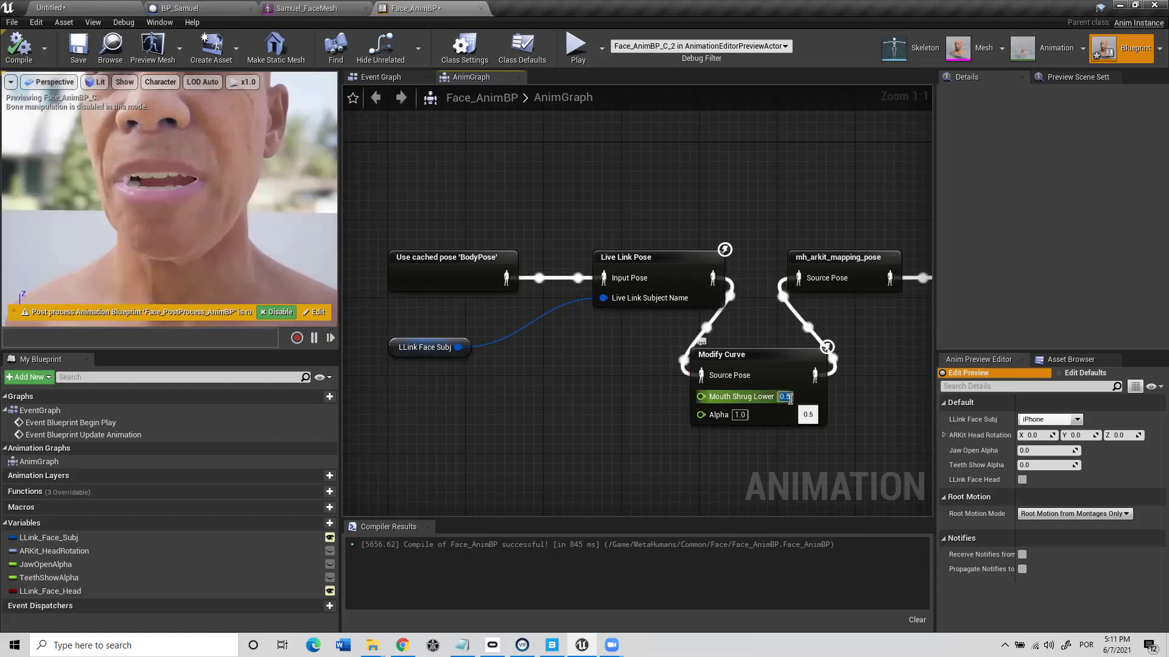
{"action": "key", "text": "Return"}
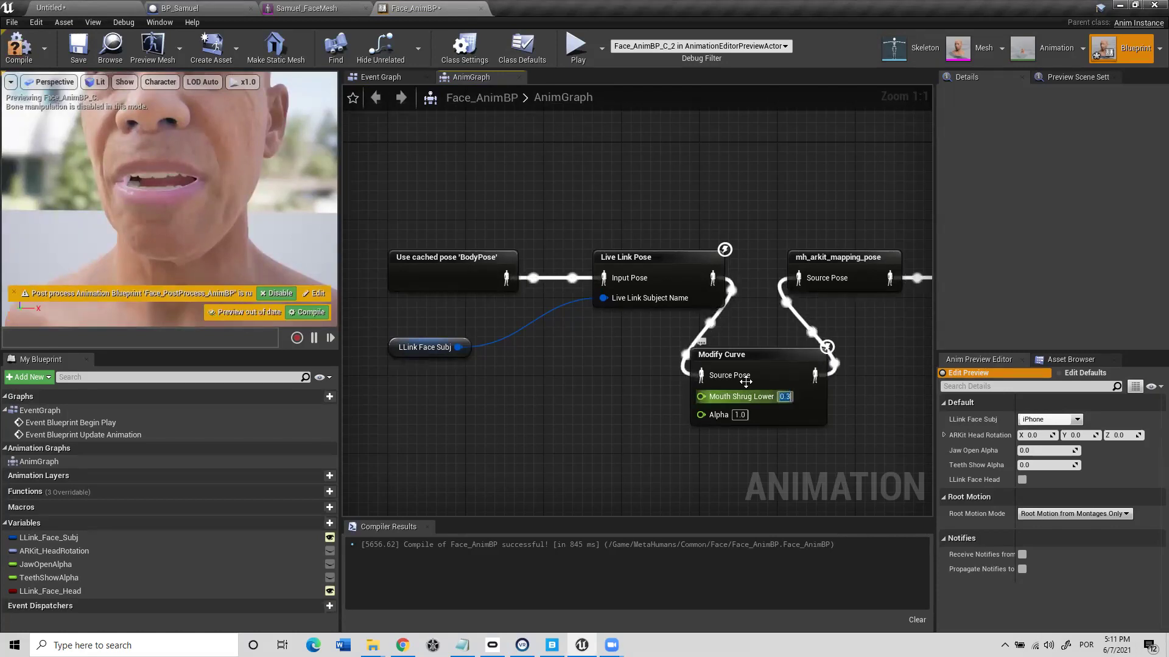
{"action": "key", "text": "F7"}
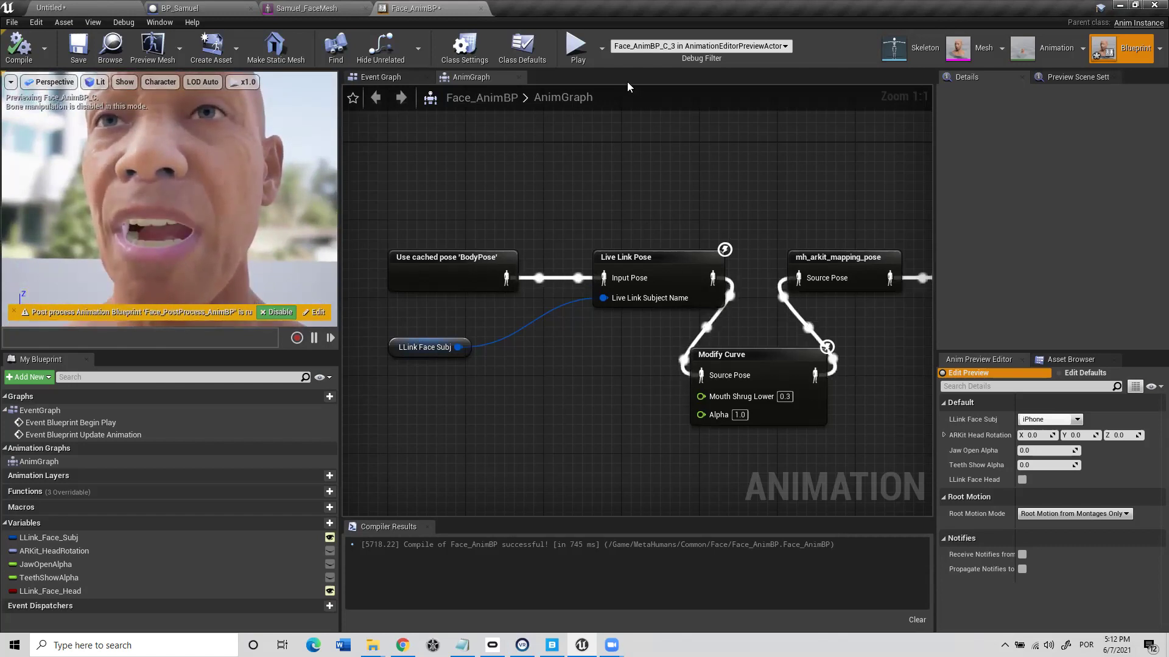
Return to the Untitled level and start Play, capturing the mouse in the viewport.
{"action": "left_click", "coordinate": [70, 9]}
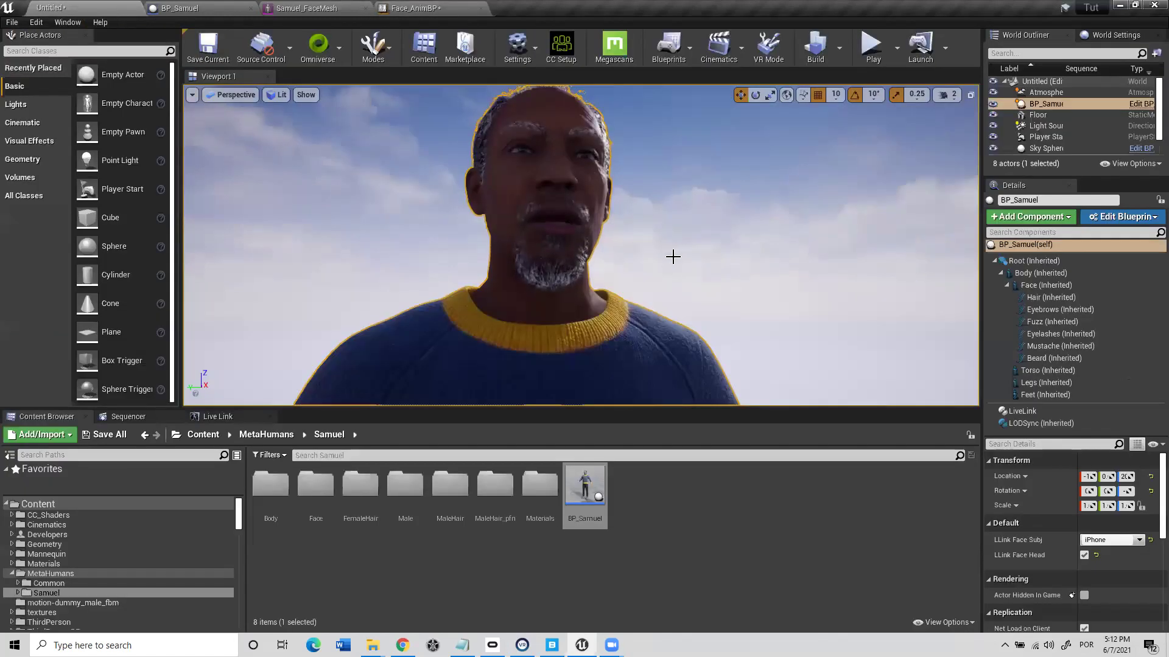
{"action": "left_click", "coordinate": [872, 45]}
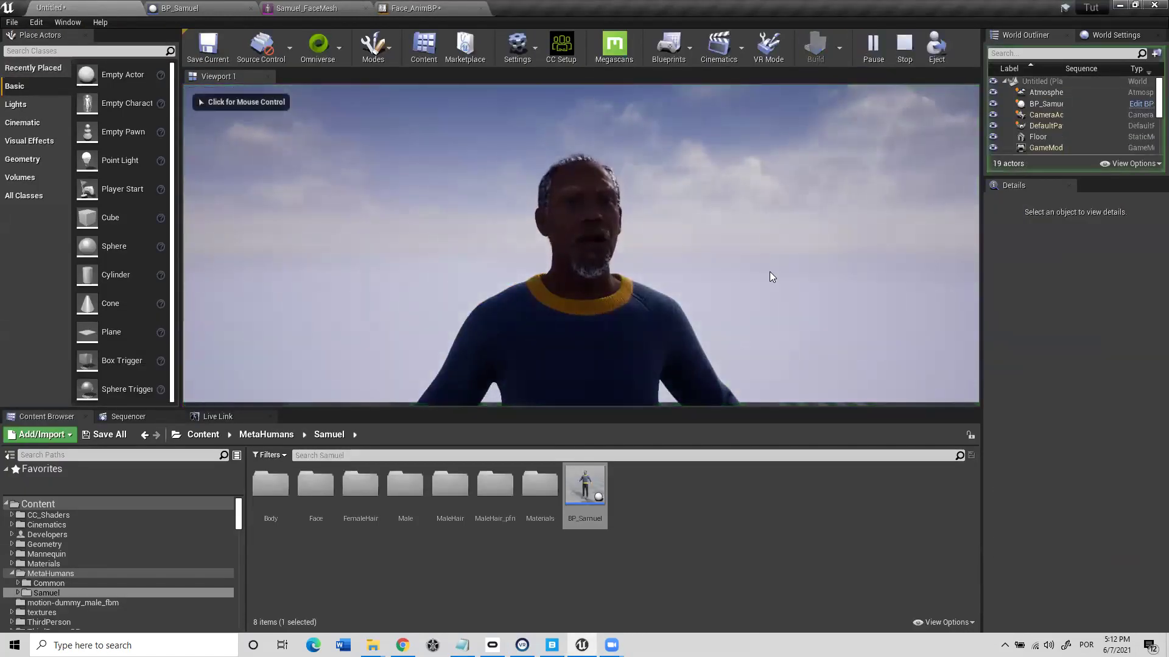
{"action": "left_click", "coordinate": [789, 274]}
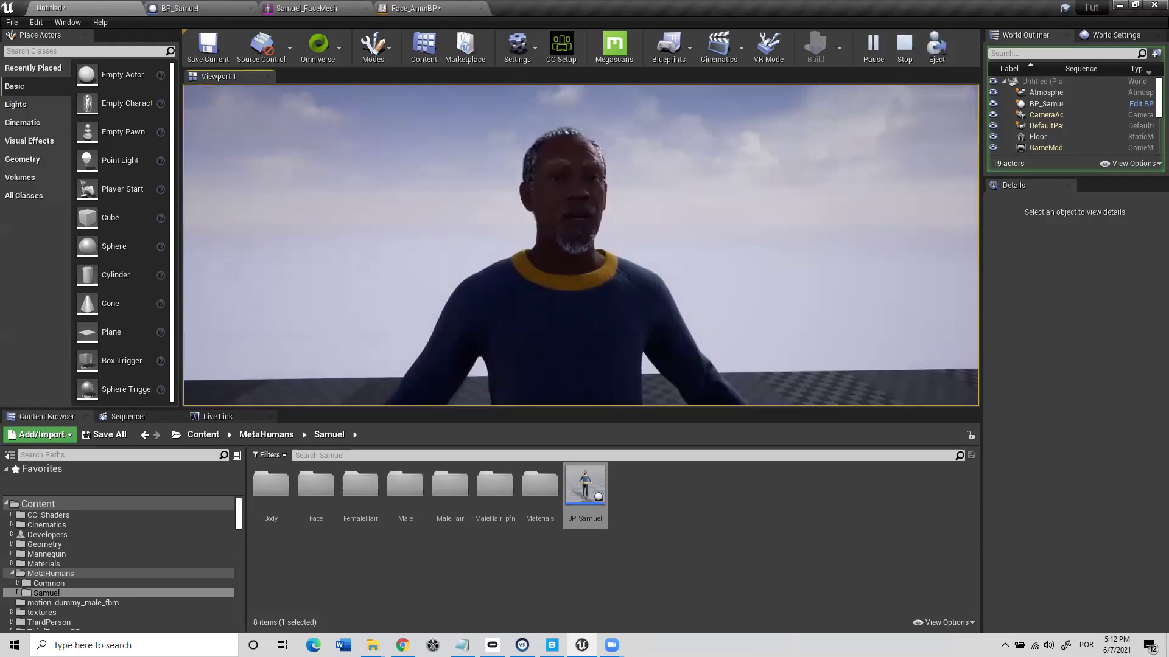
Stop the Play In Editor session with Esc.
{"action": "key", "text": "Escape"}
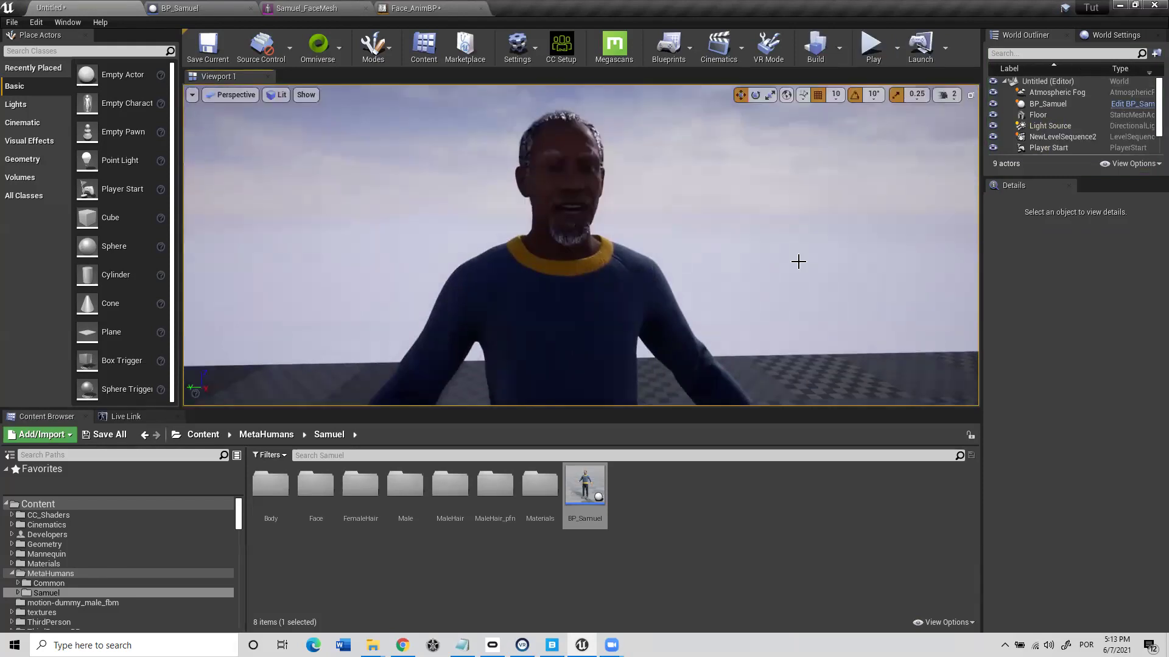